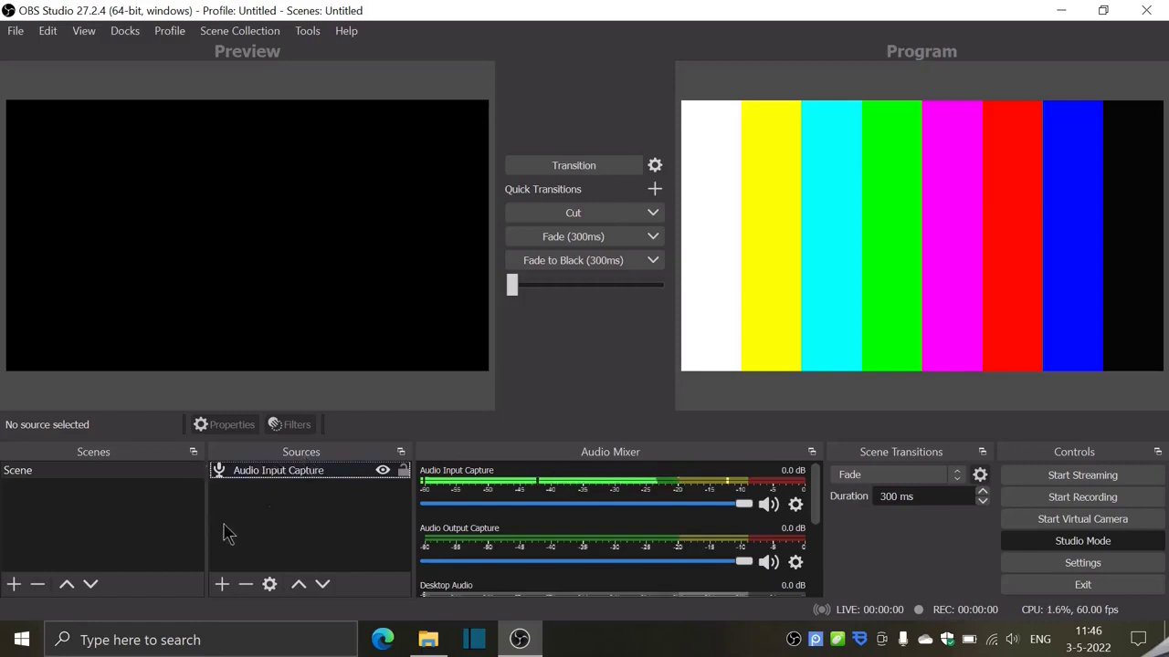
Step: Add a Video Capture Device source under its default name using the USB Video device
{"action": "left_click", "coordinate": [221, 584]}
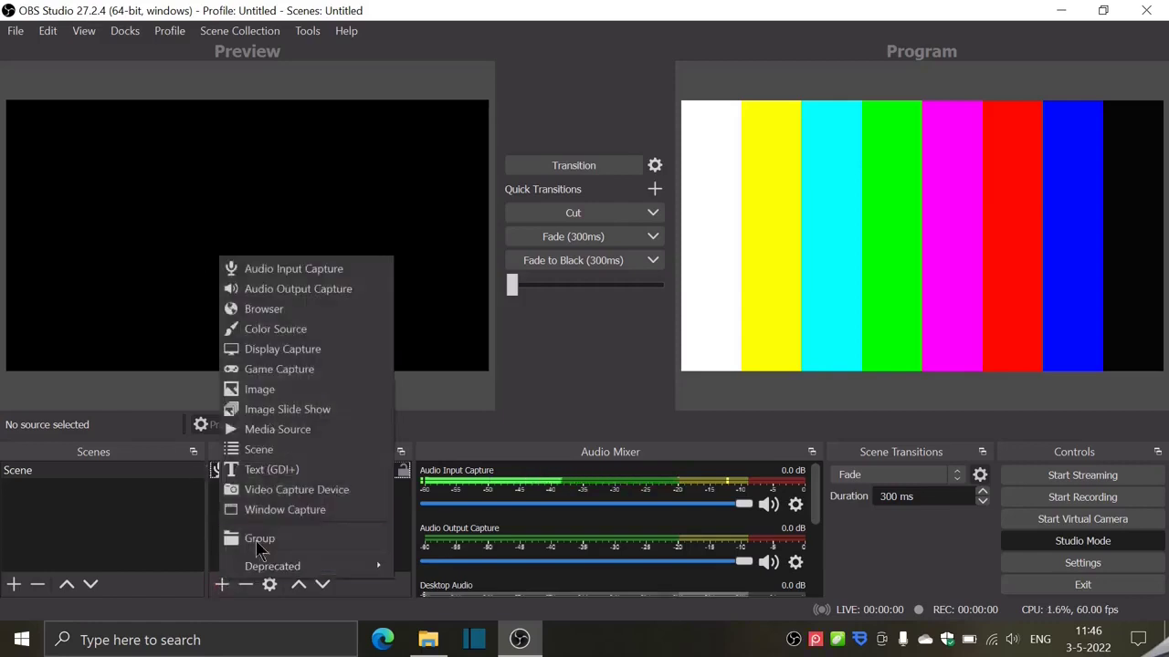
{"action": "left_click", "coordinate": [284, 490]}
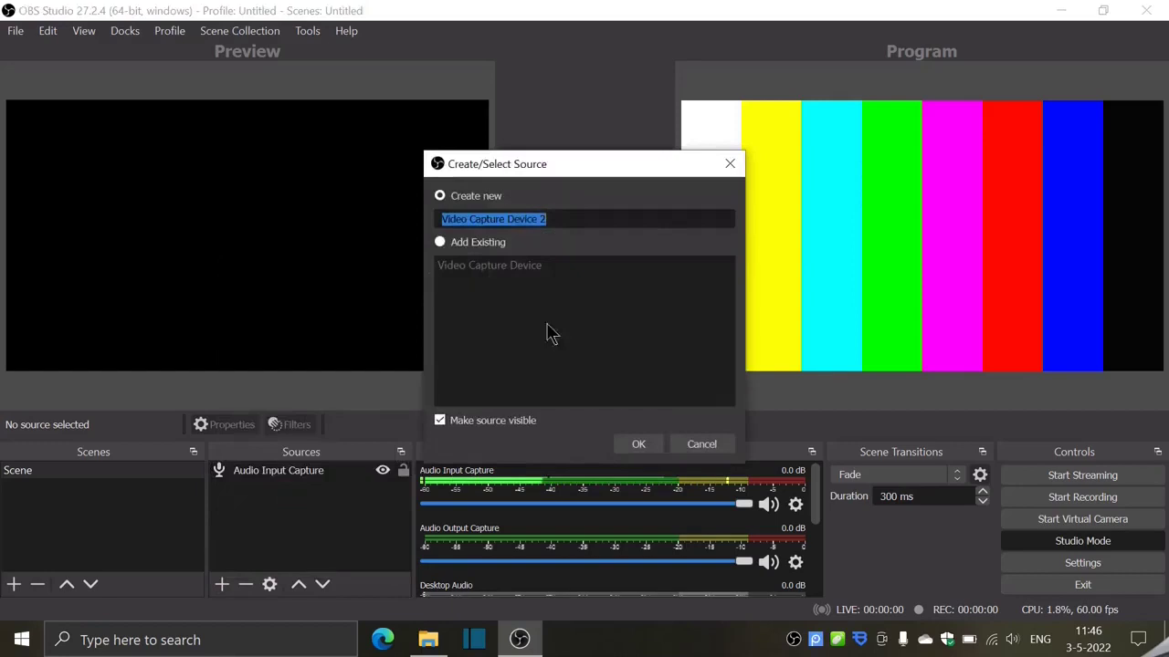
{"action": "left_click", "coordinate": [643, 444]}
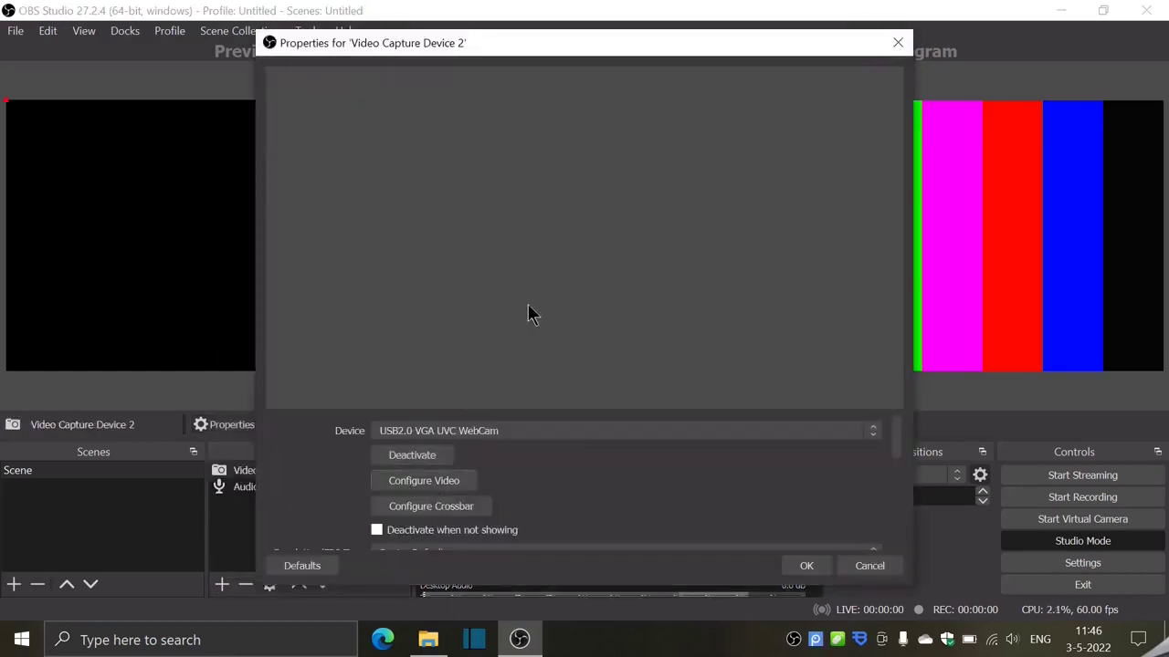
{"action": "left_click", "coordinate": [475, 430]}
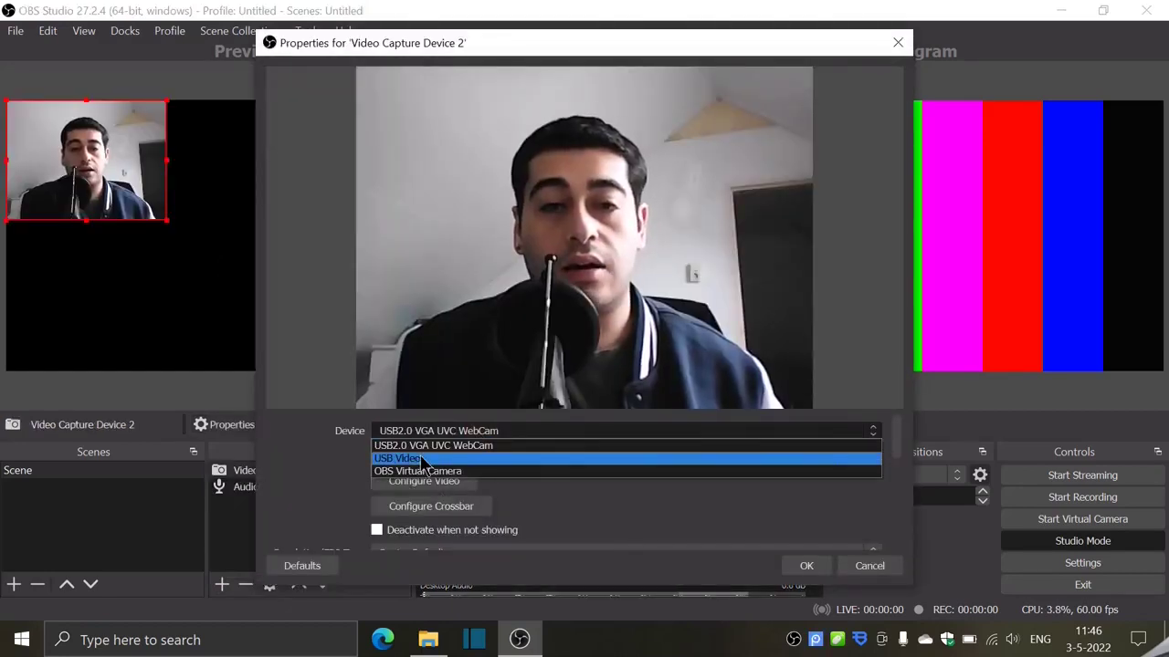
{"action": "left_click", "coordinate": [422, 458]}
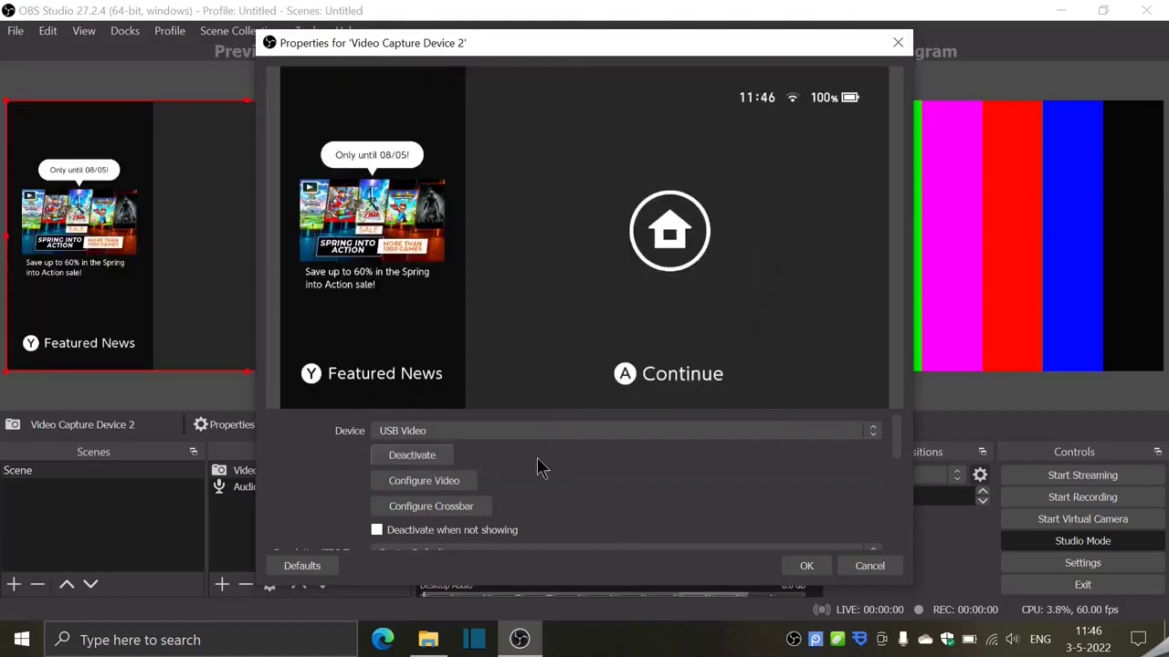
{"action": "left_click", "coordinate": [807, 566]}
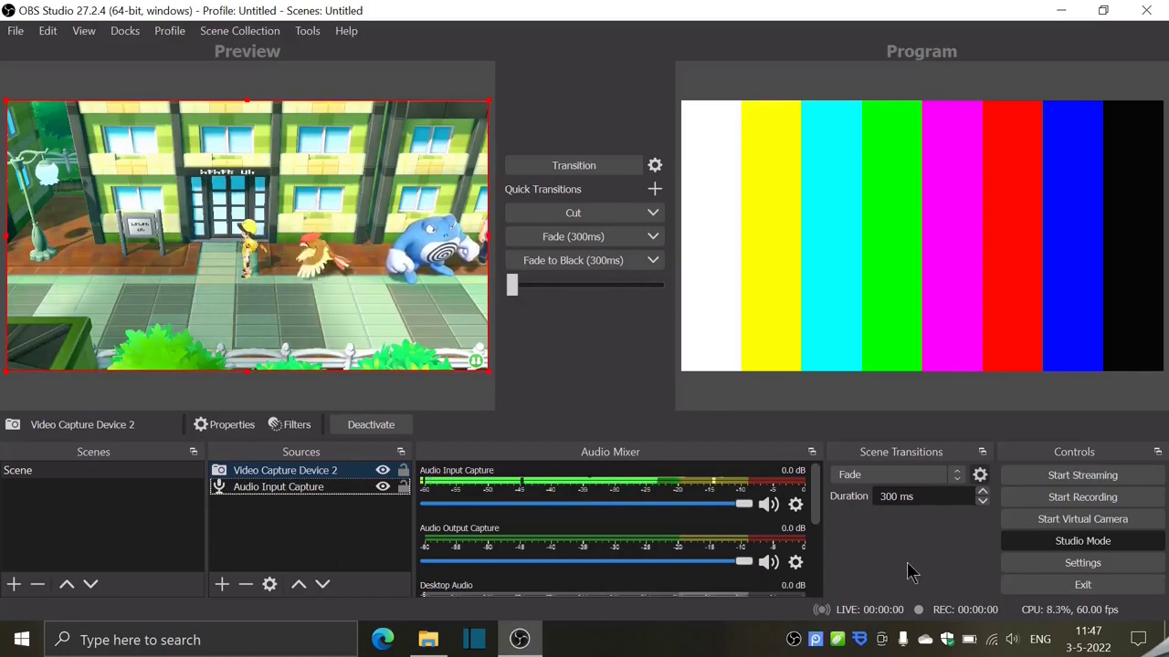
Step: Enable the Digital Audio Interface recording device in Windows Sound settings
{"action": "right_click", "coordinate": [1009, 639]}
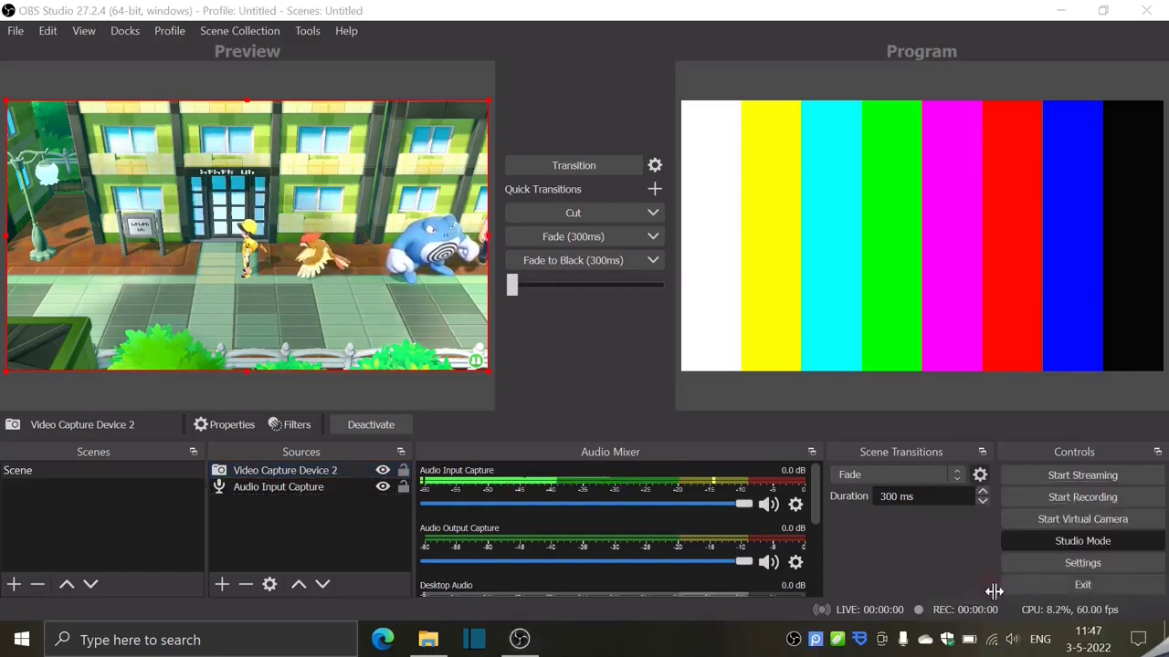
{"action": "left_click", "coordinate": [125, 76]}
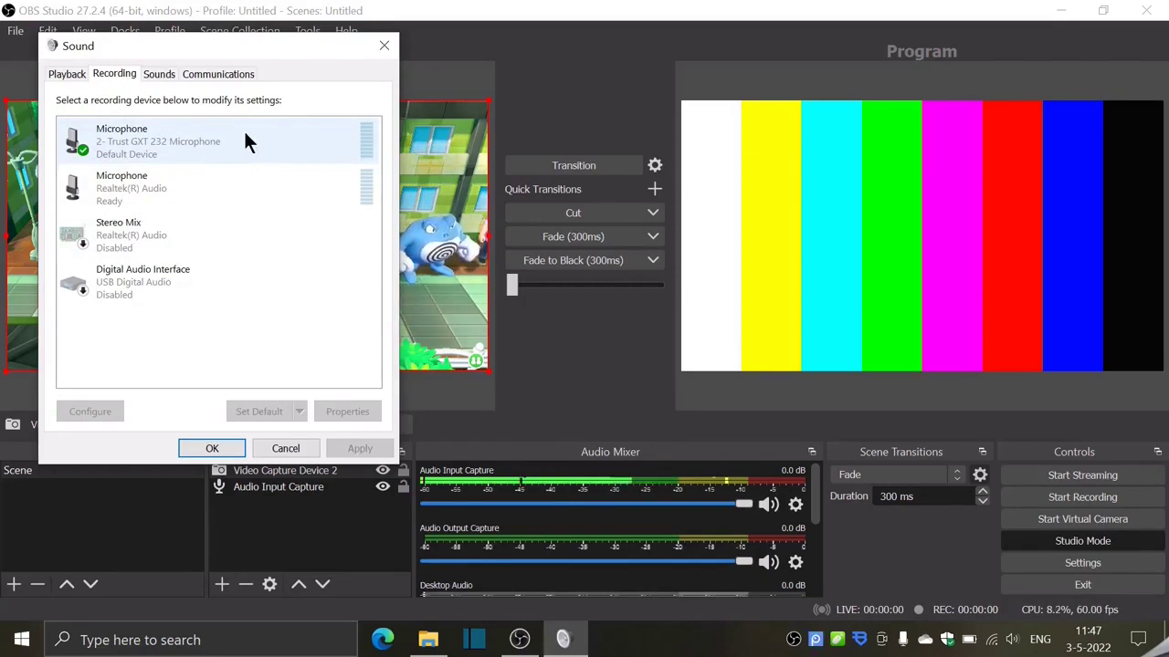
{"action": "right_click", "coordinate": [173, 289]}
{"action": "left_click", "coordinate": [185, 292]}
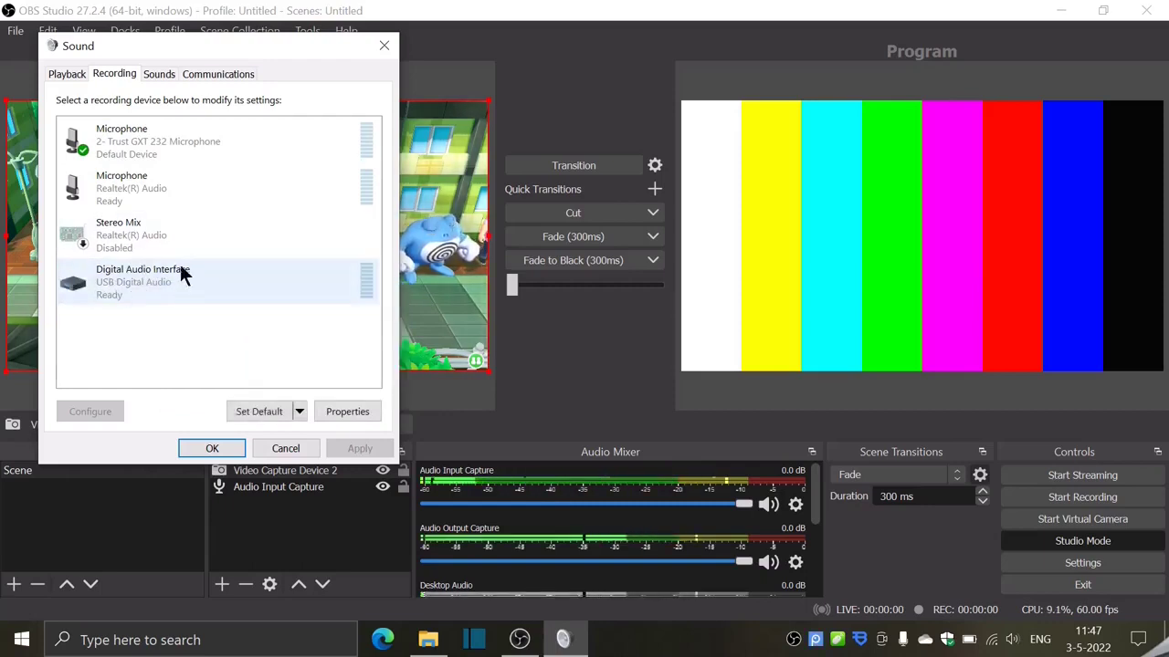
Step: Turn on 'Listen to this device' for the Digital Audio Interface and close Sound settings
{"action": "right_click", "coordinate": [147, 271]}
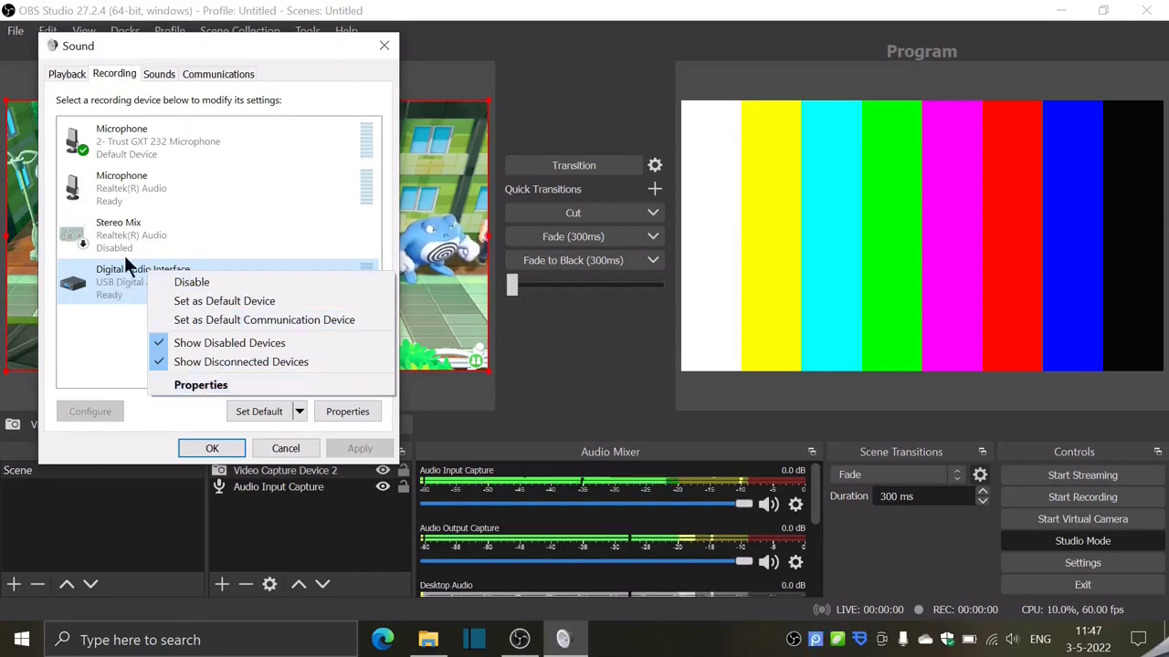
{"action": "left_click", "coordinate": [125, 350]}
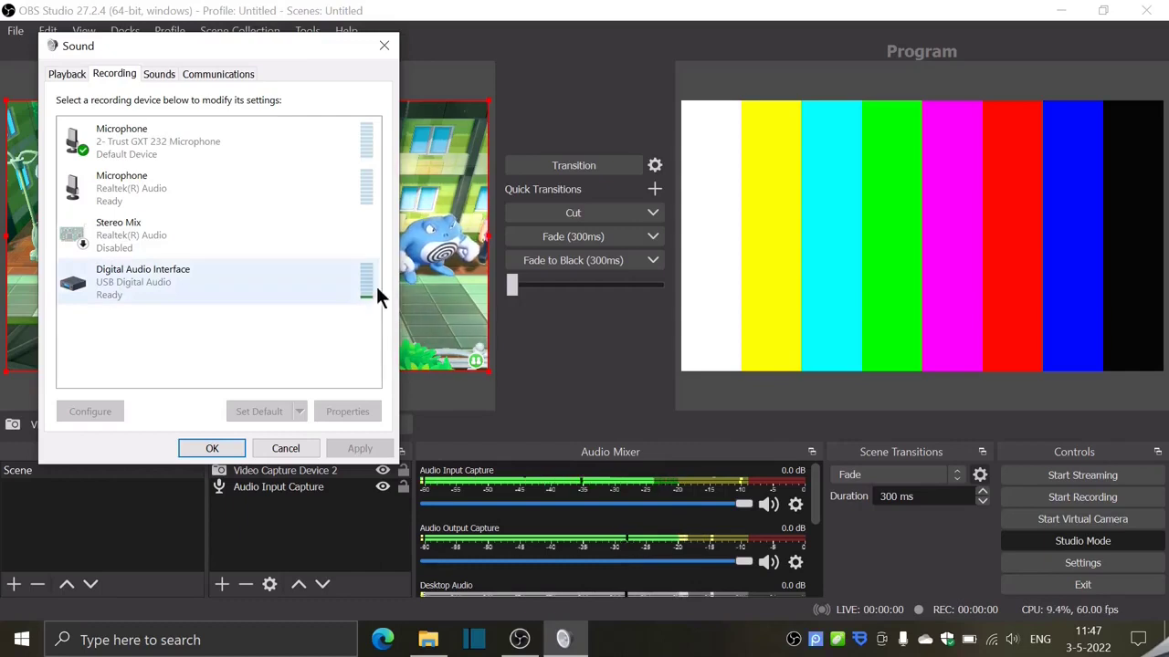
{"action": "right_click", "coordinate": [218, 278]}
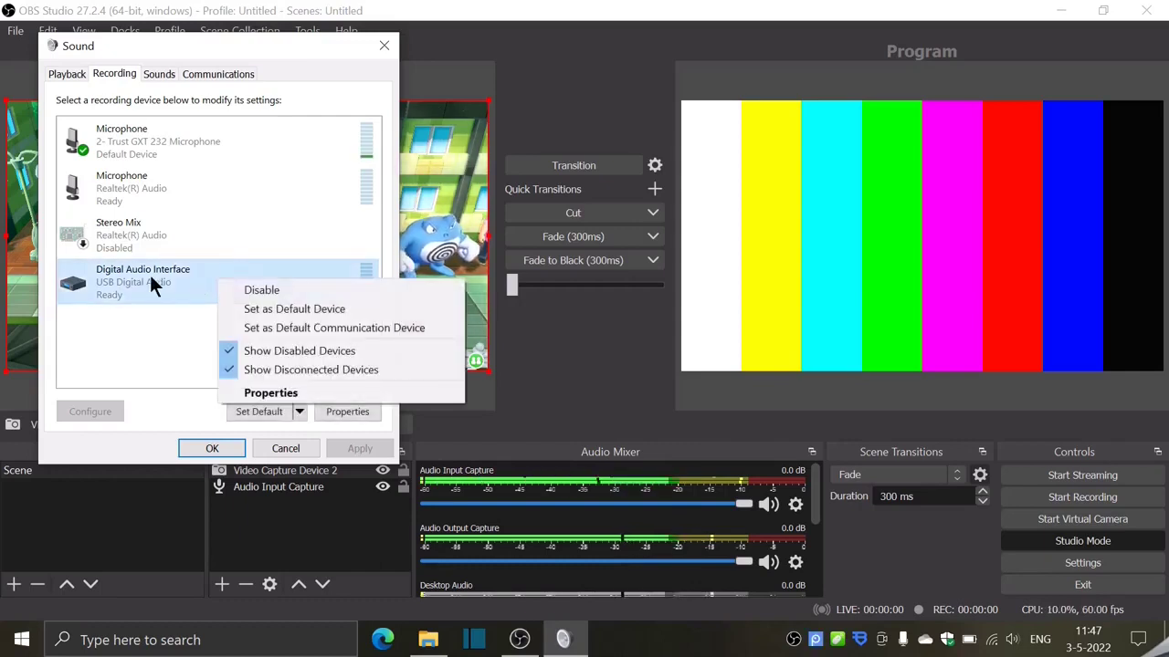
{"action": "left_click", "coordinate": [308, 391]}
{"action": "left_click", "coordinate": [131, 138]}
{"action": "left_click", "coordinate": [91, 280]}
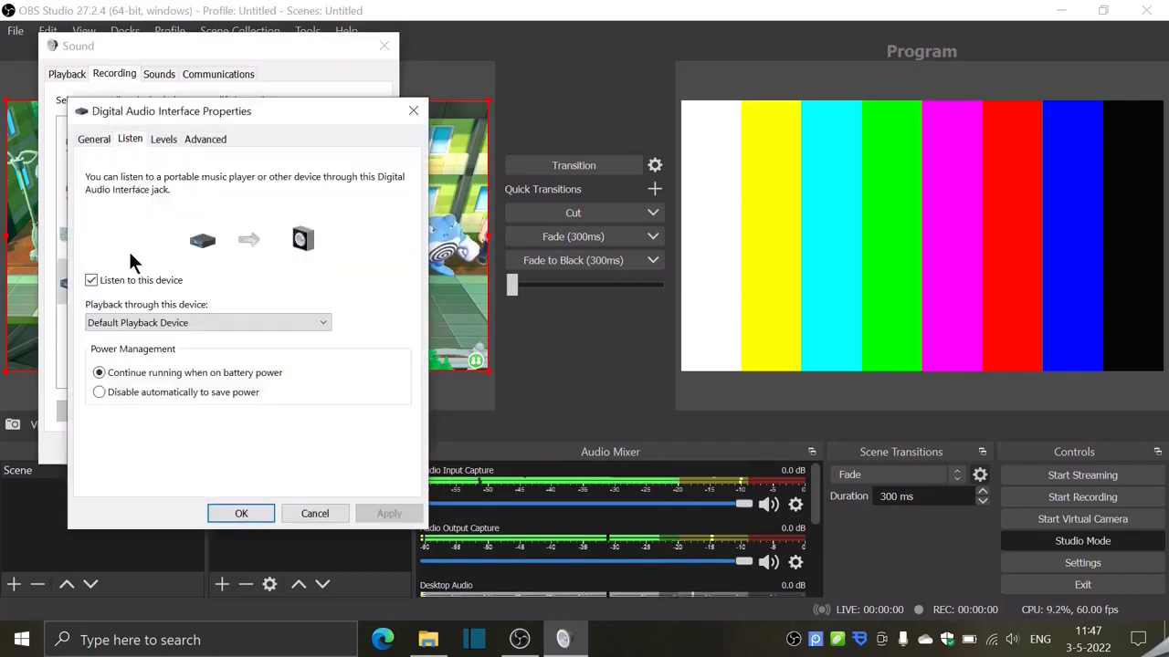
{"action": "left_click", "coordinate": [91, 280]}
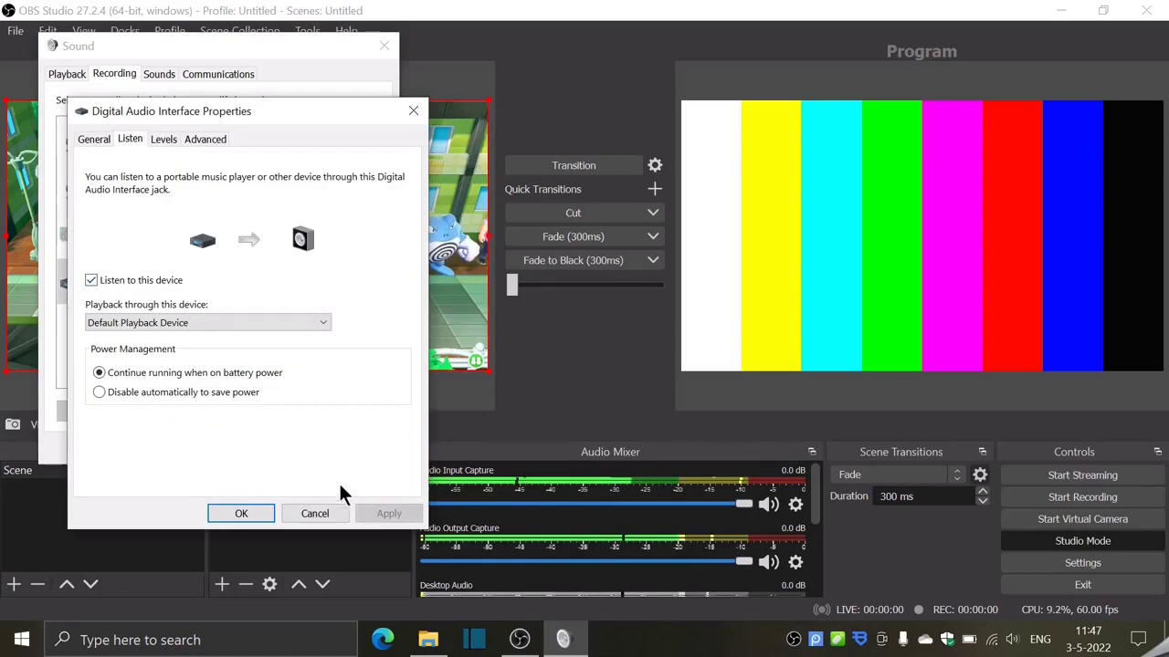
{"action": "left_click", "coordinate": [262, 513]}
{"action": "left_click", "coordinate": [212, 448]}
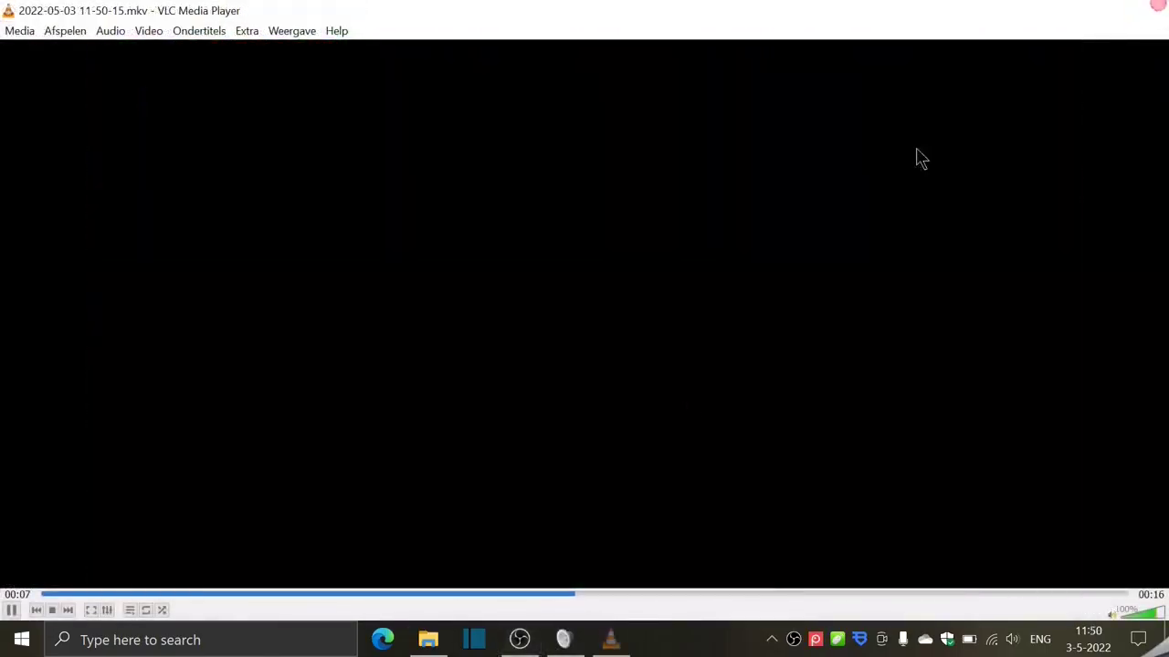
Step: Close the test recording playback and bring OBS Studio back to the front
{"action": "key", "text": "alt+F4"}
{"action": "left_click", "coordinate": [518, 639]}
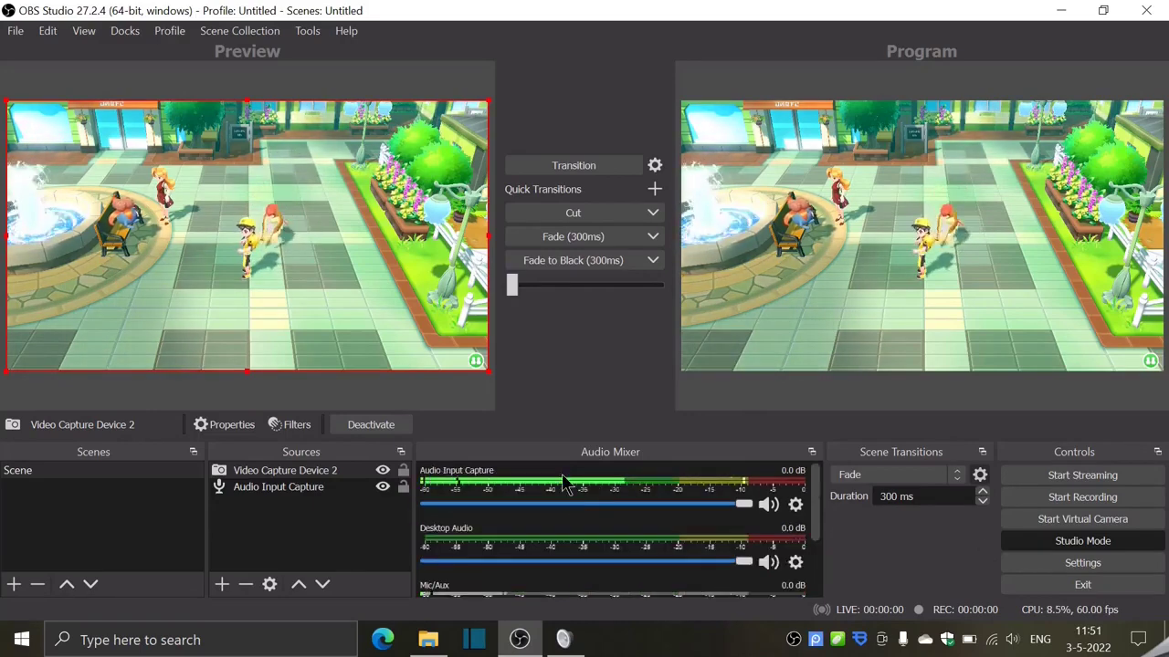
{"action": "scroll", "coordinate": [566, 484], "scroll_direction": "down", "scroll_amount": 1}
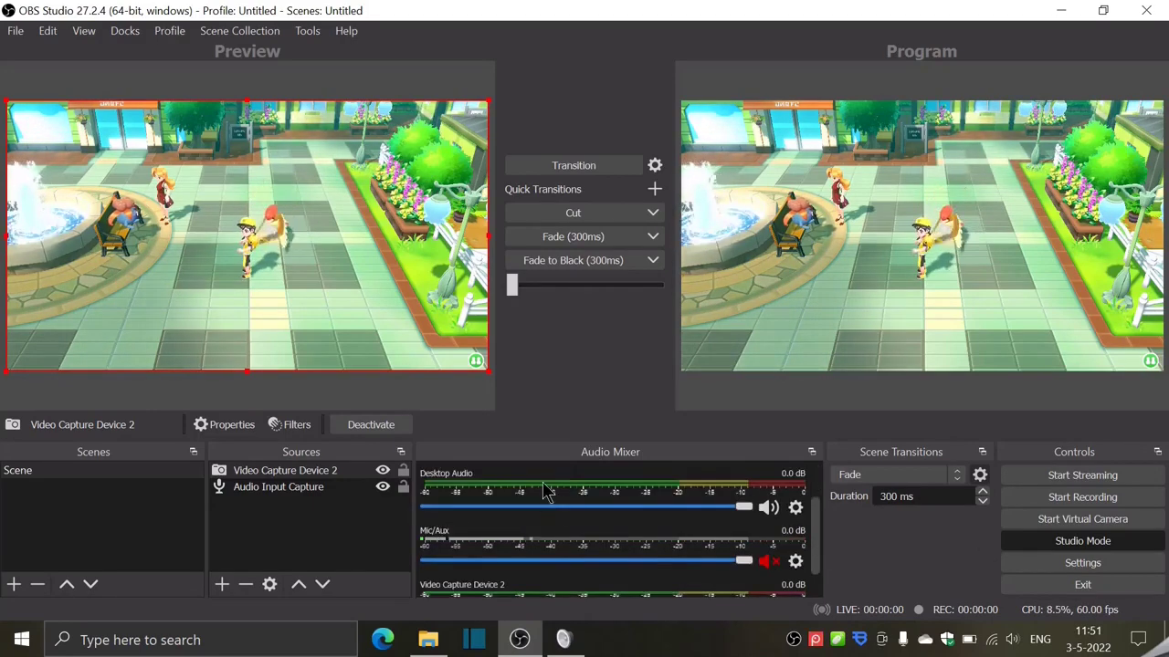
Step: Close the Sound dialog without changes and scroll the Audio Mixer back to the top
{"action": "left_click", "coordinate": [563, 639]}
{"action": "right_click", "coordinate": [201, 380]}
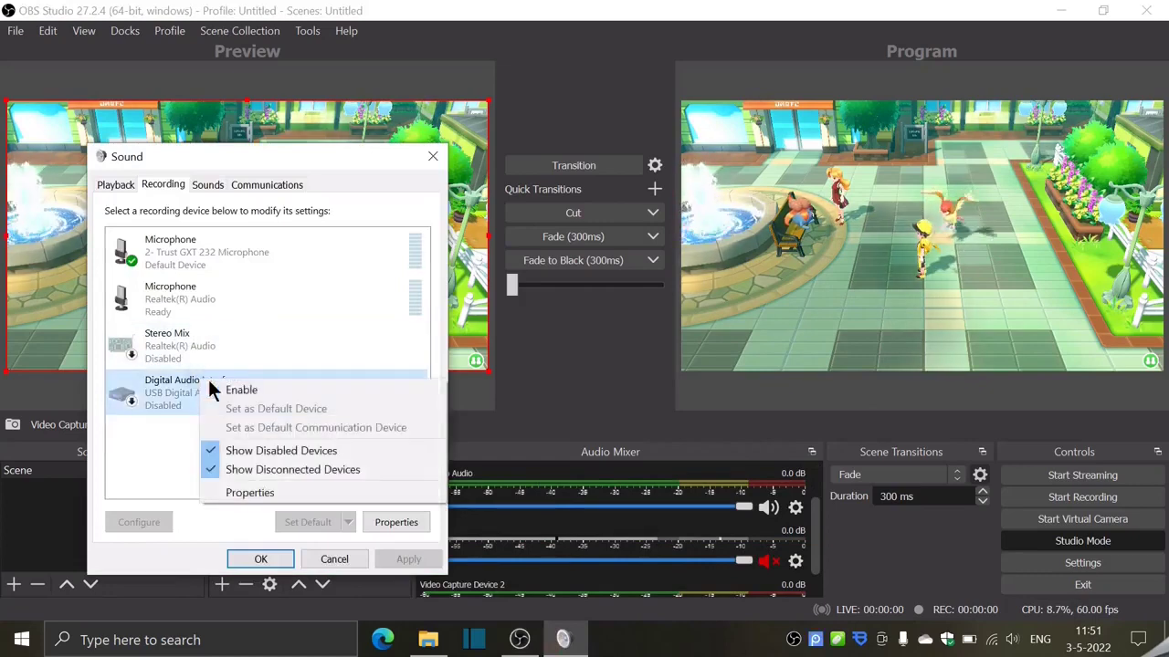
{"action": "left_click", "coordinate": [159, 430]}
{"action": "left_click", "coordinate": [261, 560]}
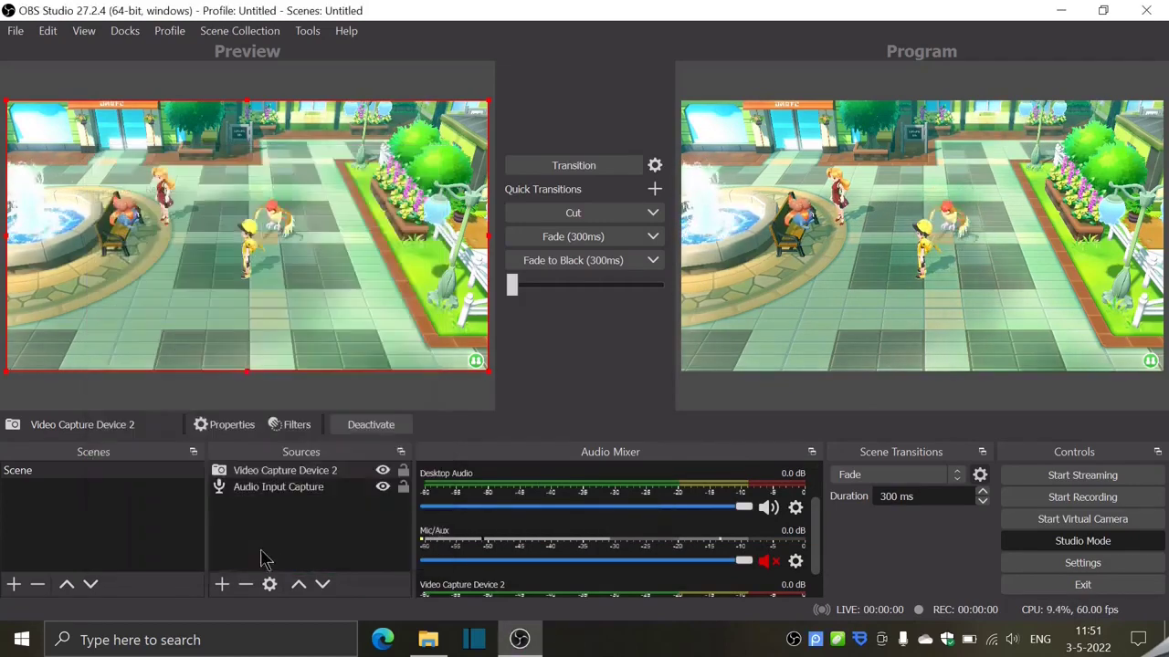
{"action": "scroll", "coordinate": [550, 533], "scroll_direction": "down", "scroll_amount": 1}
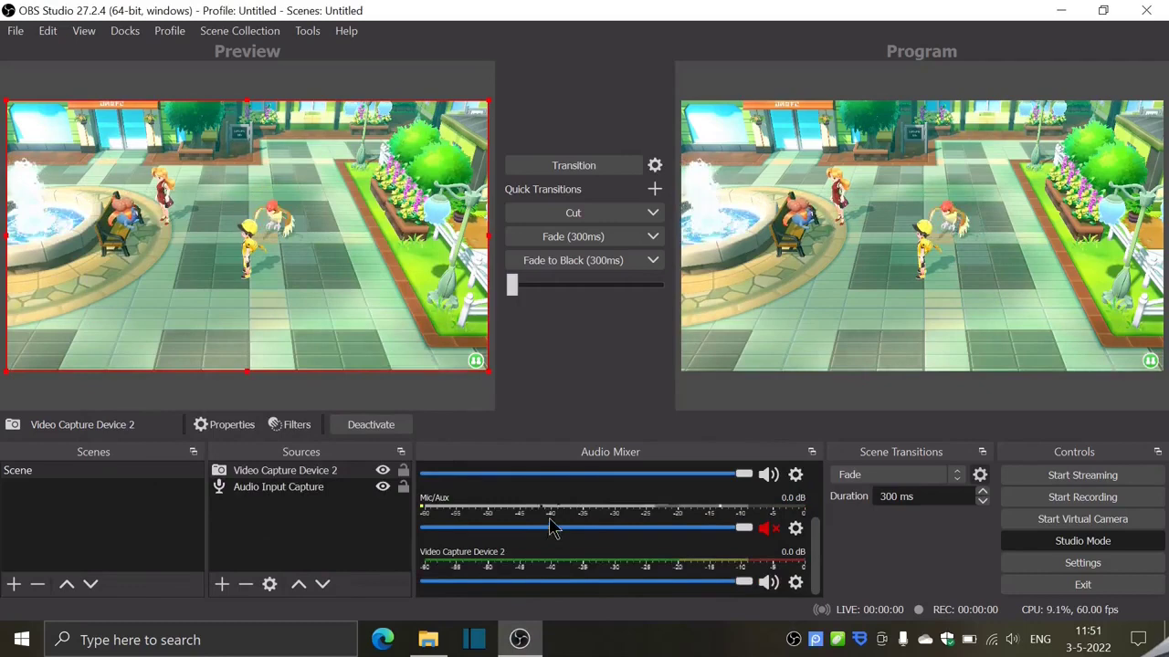
{"action": "scroll", "coordinate": [588, 537], "scroll_direction": "up", "scroll_amount": 2}
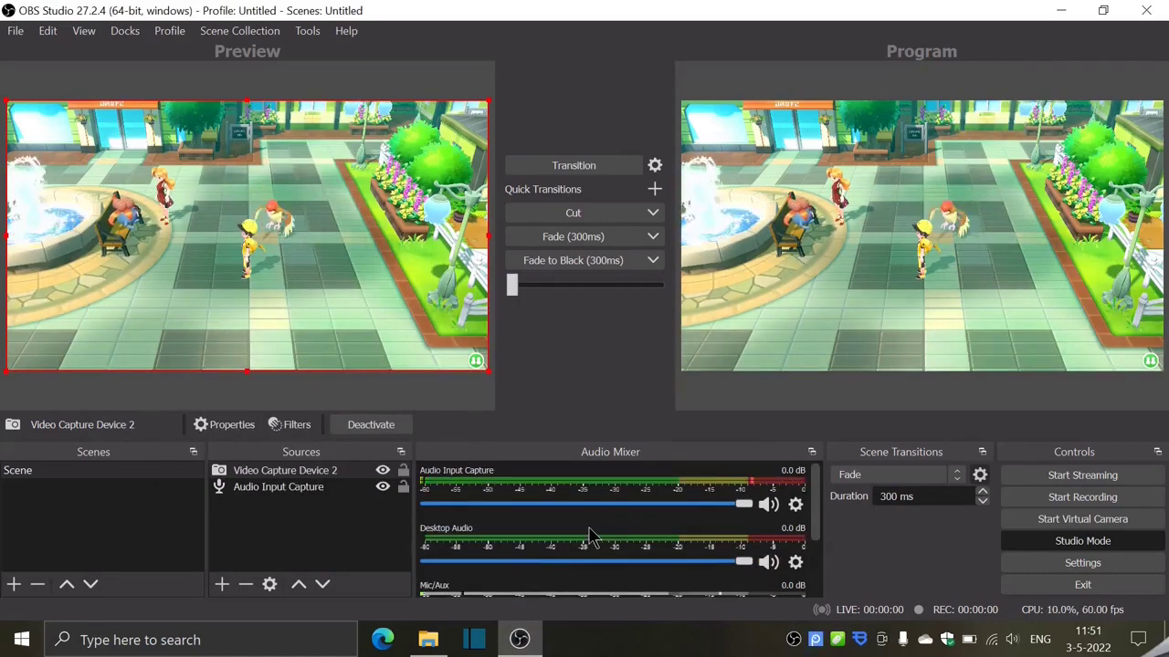
{"action": "left_click", "coordinate": [591, 356]}
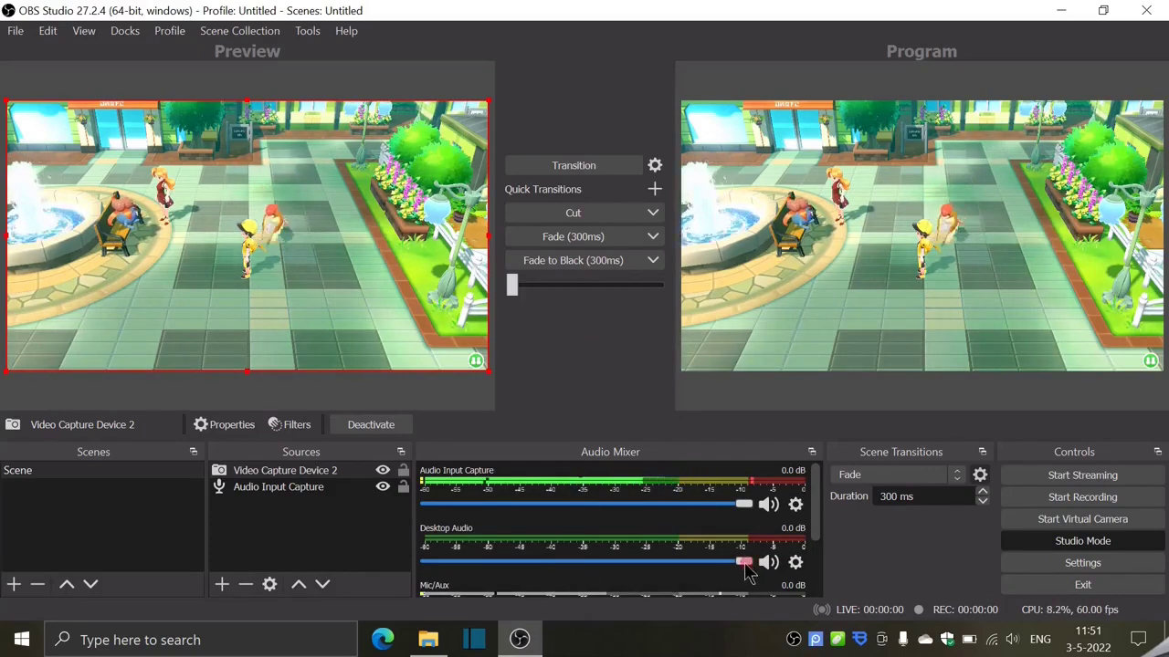
Step: Lower Desktop Audio to about -19.7 dB, start a test recording, and enable the Digital Audio Interface
{"action": "left_click_drag", "start_coordinate": [743, 561], "coordinate": [585, 567]}
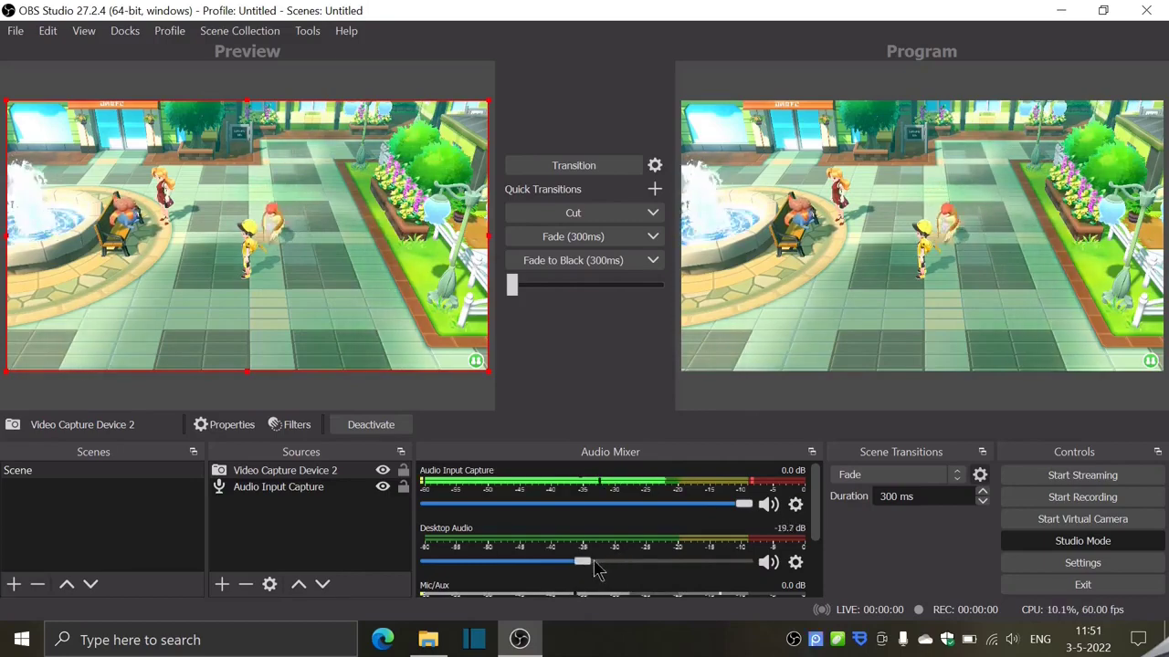
{"action": "left_click", "coordinate": [1070, 502]}
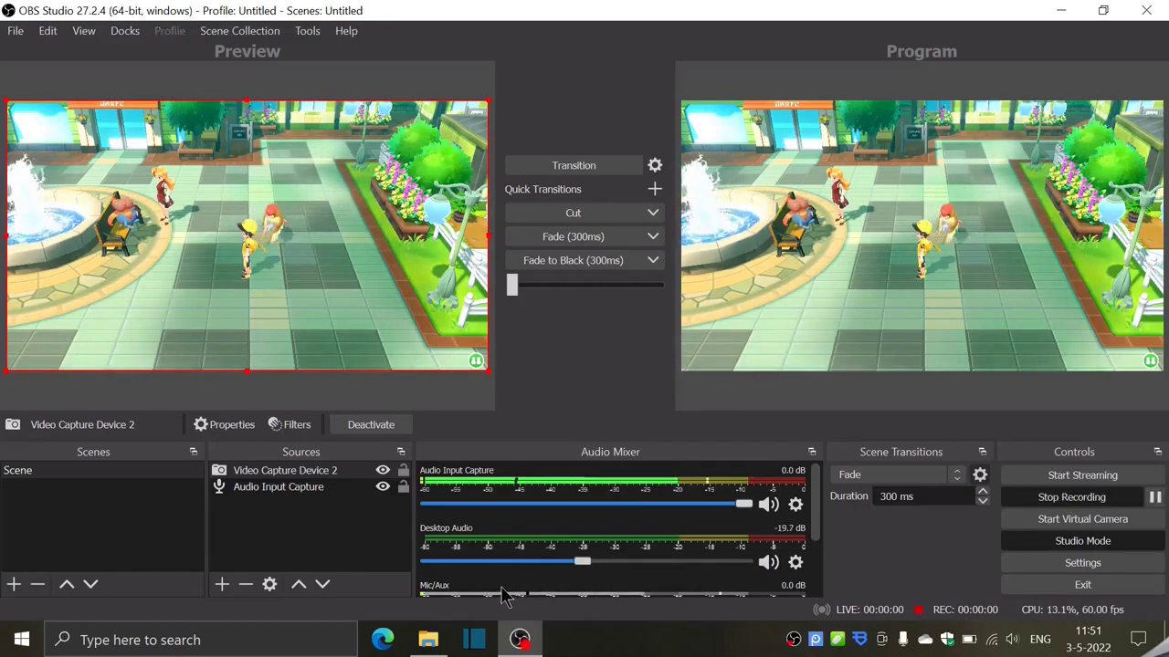
{"action": "right_click", "coordinate": [1011, 640]}
{"action": "left_click", "coordinate": [971, 594]}
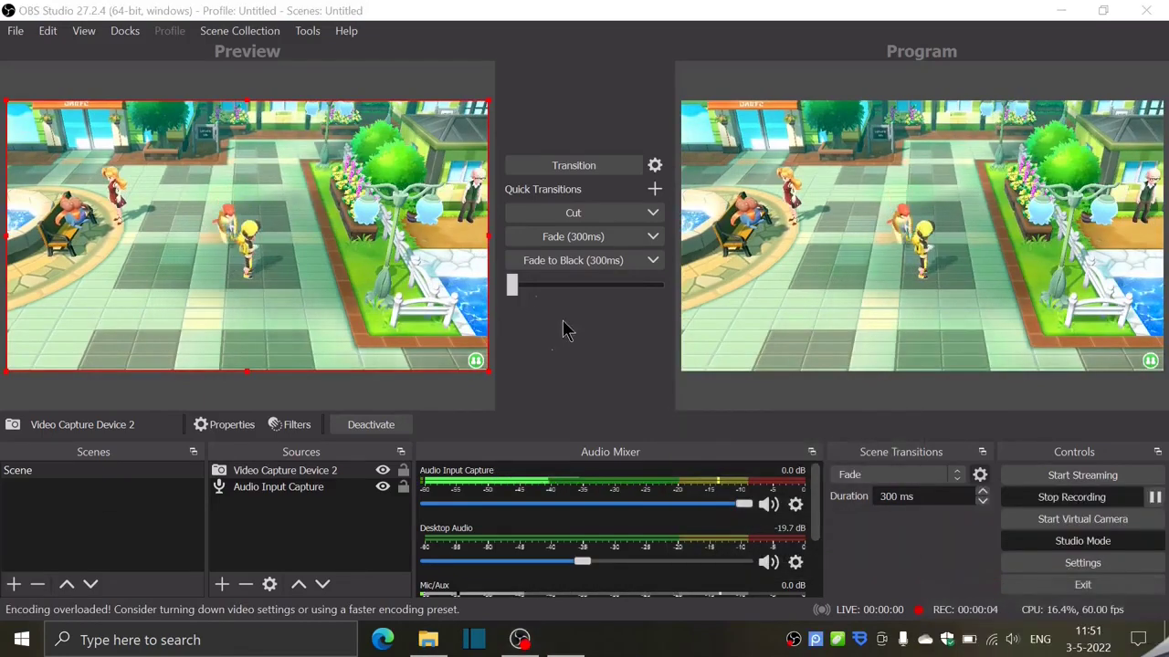
{"action": "left_click", "coordinate": [162, 121]}
{"action": "right_click", "coordinate": [229, 314]}
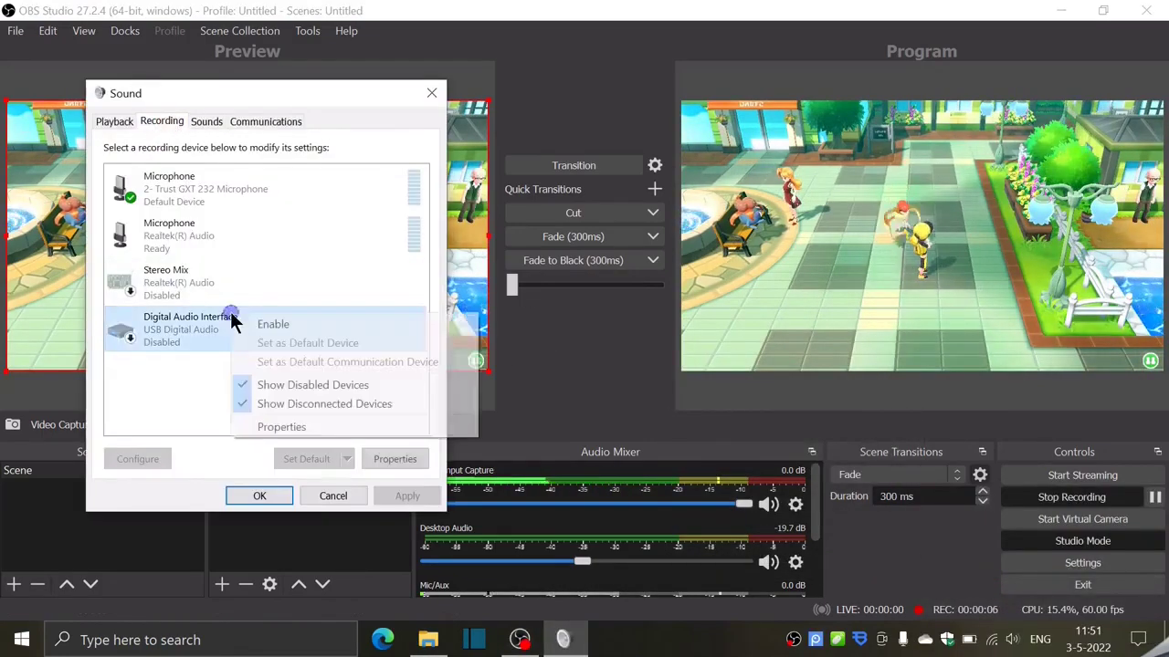
{"action": "left_click", "coordinate": [237, 317]}
{"action": "left_click", "coordinate": [260, 495]}
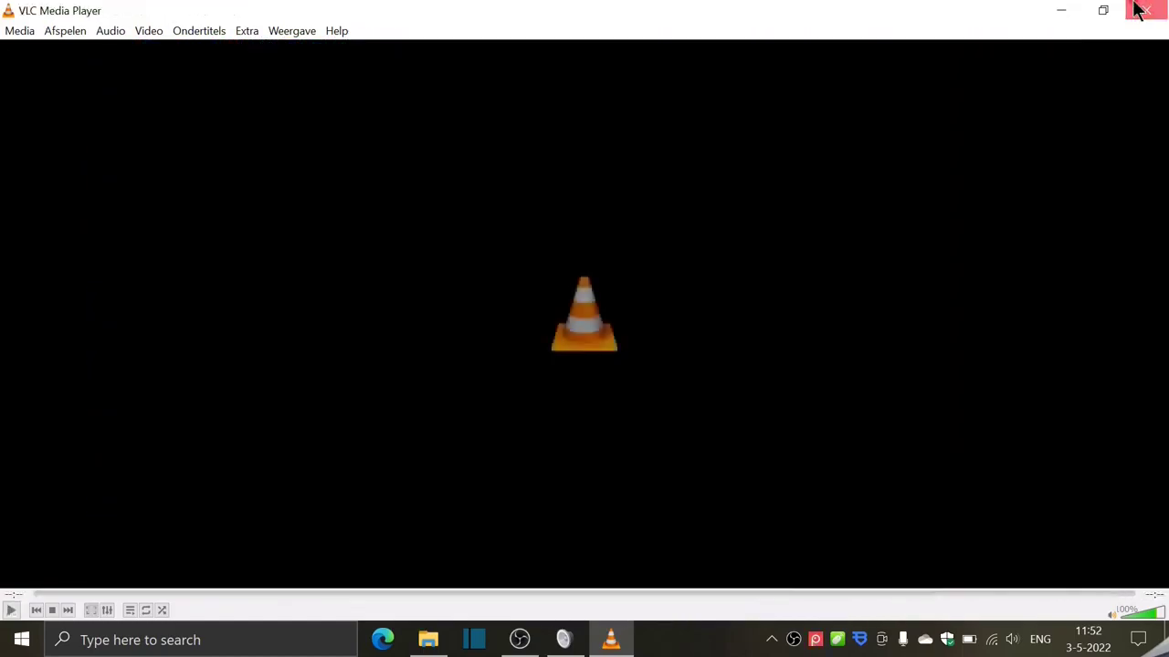
Step: Close VLC and delete the two 2022-05-03 .mkv test recordings from Videos
{"action": "left_click", "coordinate": [1144, 10]}
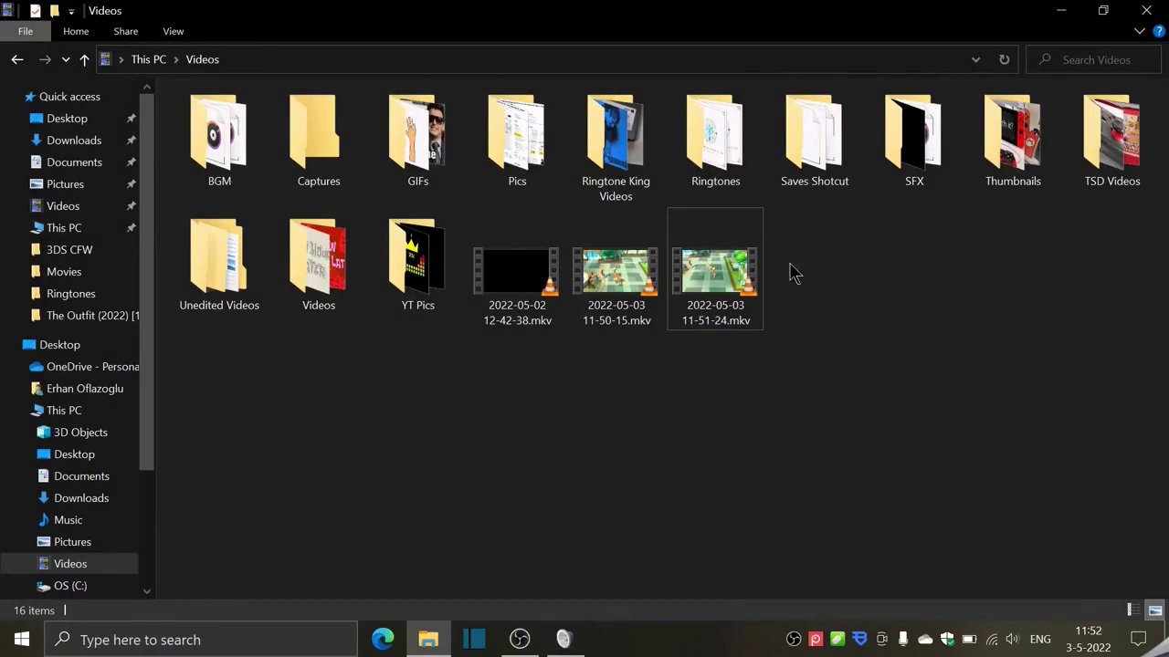
{"action": "left_click_drag", "start_coordinate": [808, 278], "coordinate": [611, 283]}
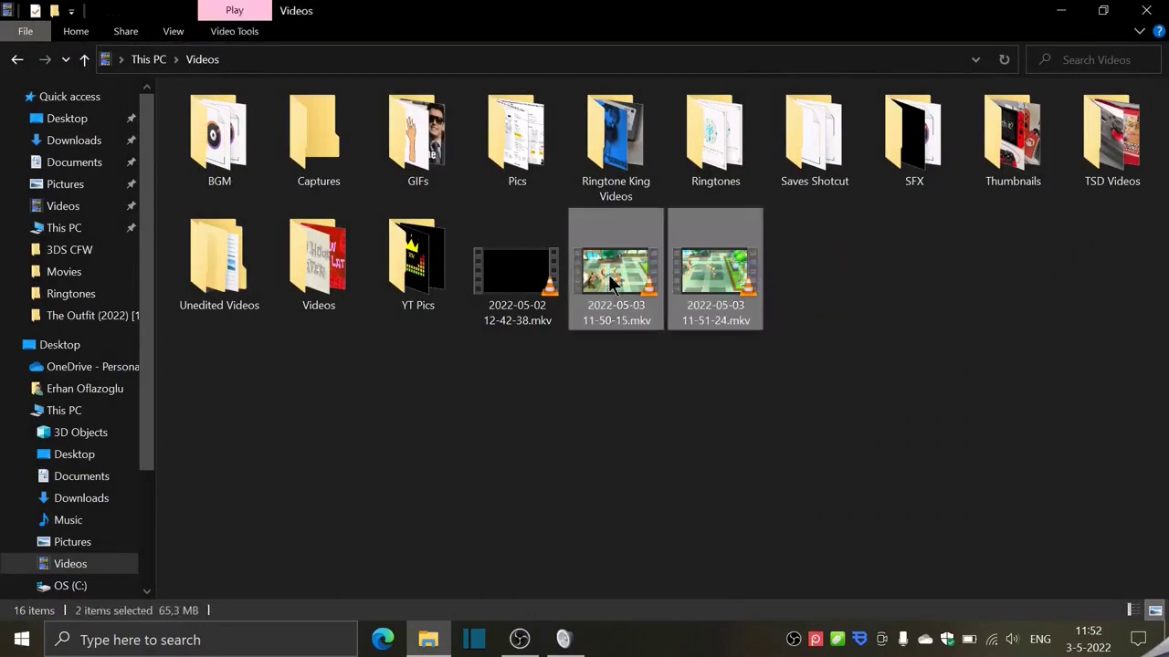
{"action": "key", "text": "Delete"}
{"action": "key", "text": "Return"}
{"action": "left_click", "coordinate": [519, 639]}
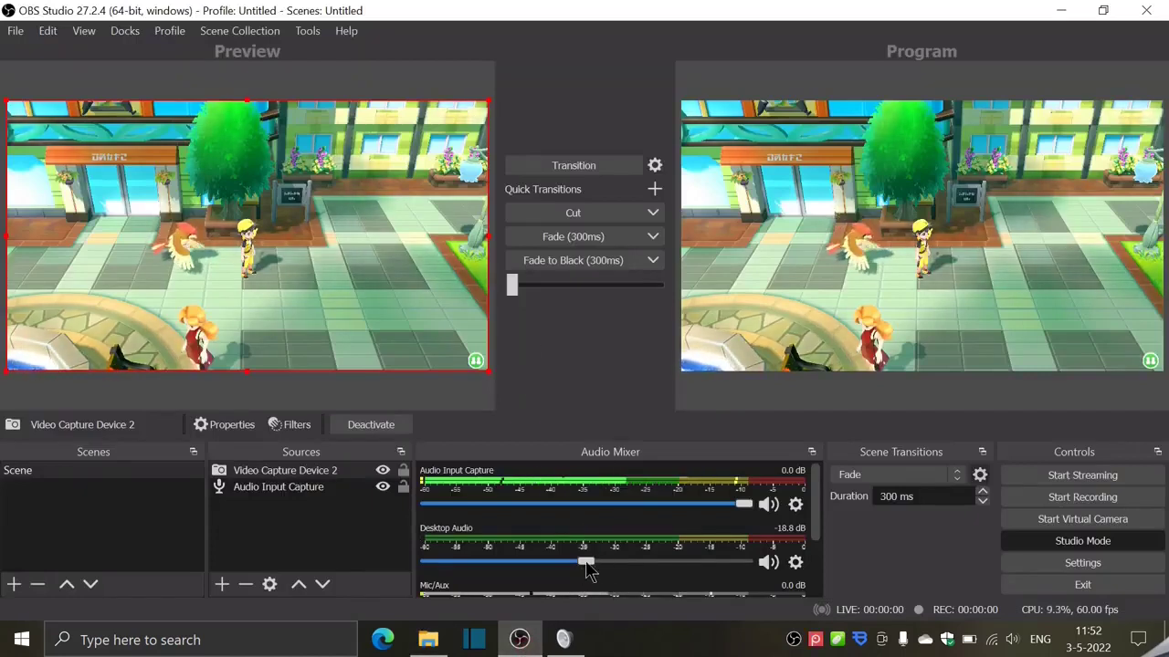
Step: Set Desktop Audio to -15.0 dB and Audio Input Capture to -1.4 dB in the Audio Mixer
{"action": "mouse_move", "coordinate": [585, 562]}
{"action": "left_mouse_down"}
{"action": "mouse_move", "coordinate": [479, 564]}
{"action": "mouse_move", "coordinate": [604, 566]}
{"action": "mouse_move", "coordinate": [594, 577]}
{"action": "mouse_move", "coordinate": [595, 564]}
{"action": "left_mouse_up"}
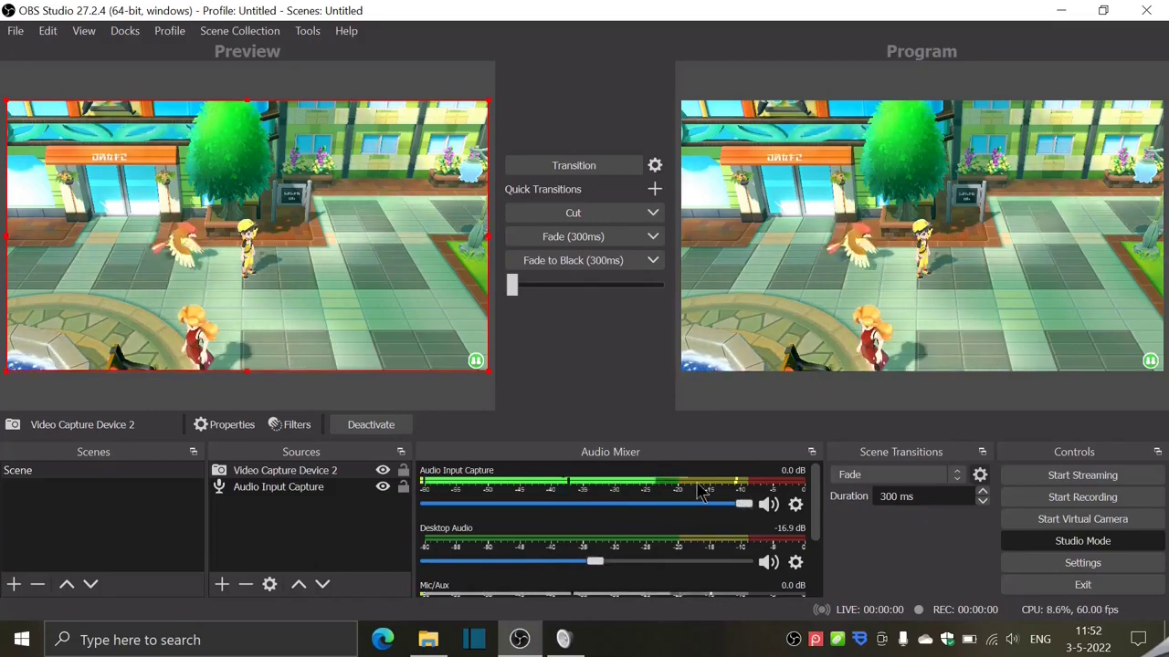
{"action": "scroll", "coordinate": [701, 493], "scroll_direction": "down", "scroll_amount": 1}
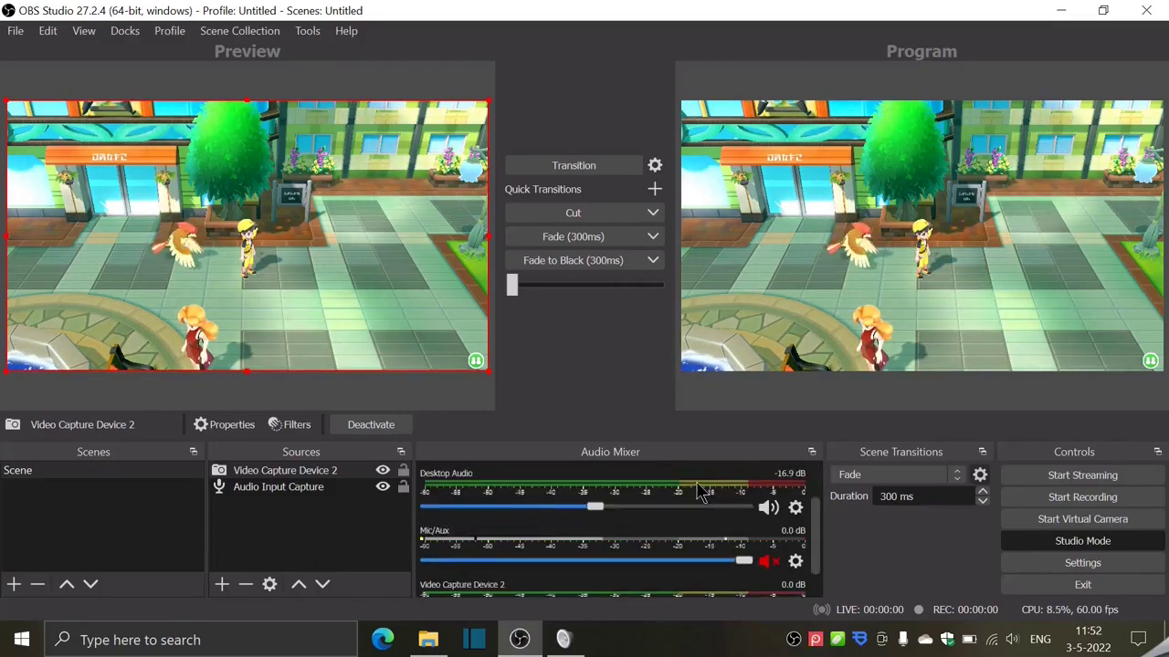
{"action": "scroll", "coordinate": [720, 575], "scroll_direction": "up", "scroll_amount": 1}
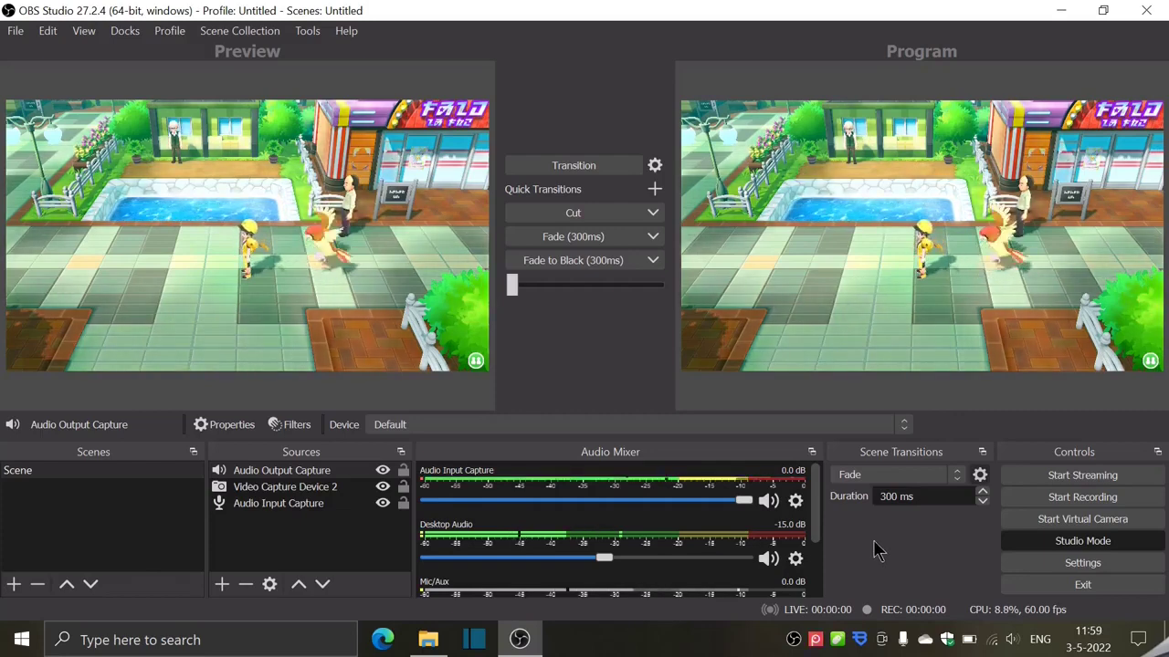
{"action": "left_click_drag", "start_coordinate": [744, 503], "coordinate": [721, 504]}
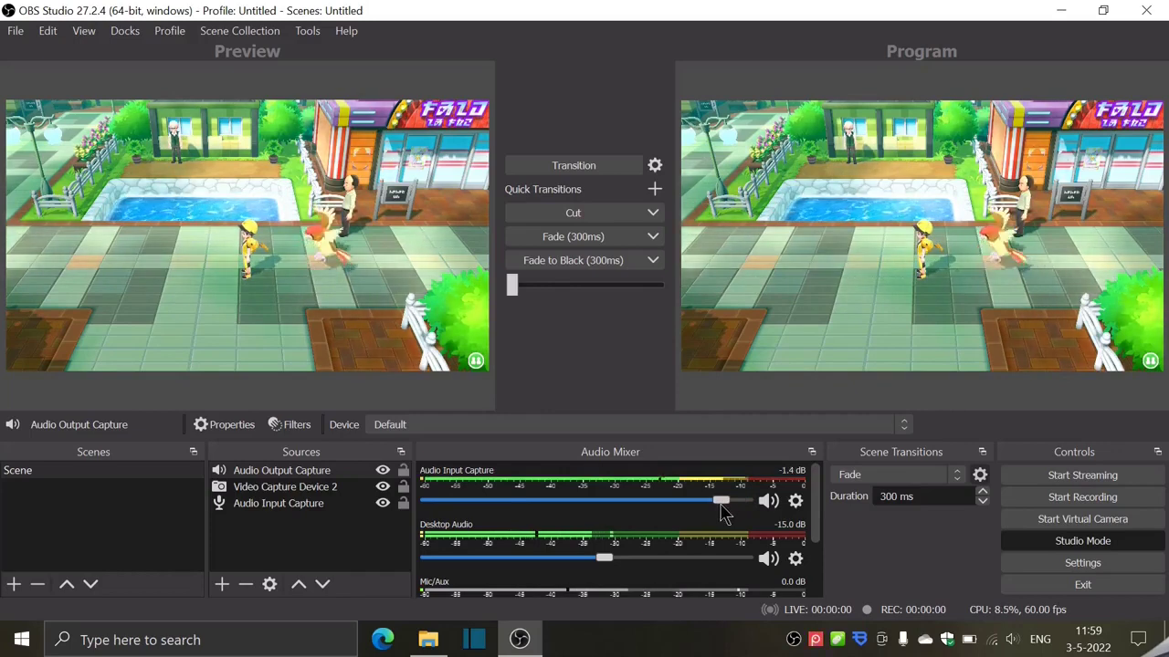